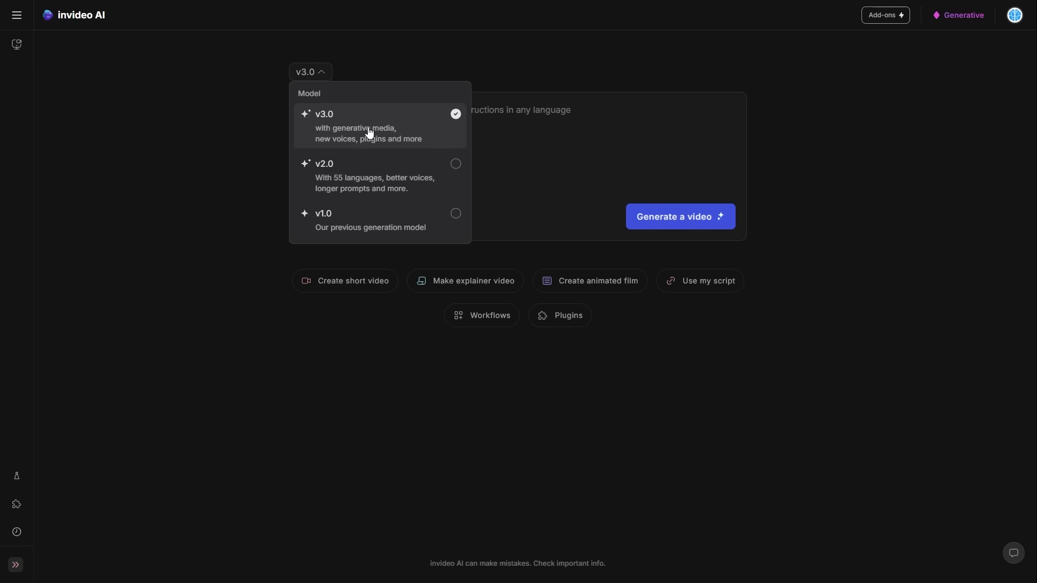
- Write the prompt 'Story about a babypenguin that gets lost on the way to school' and copy it
left_click(532, 106)
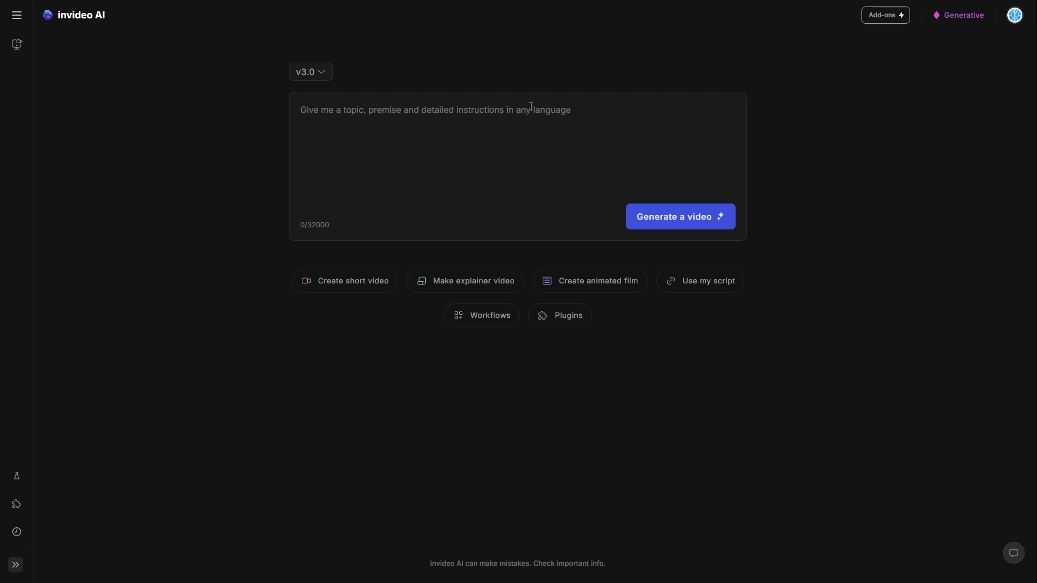
type("Story")
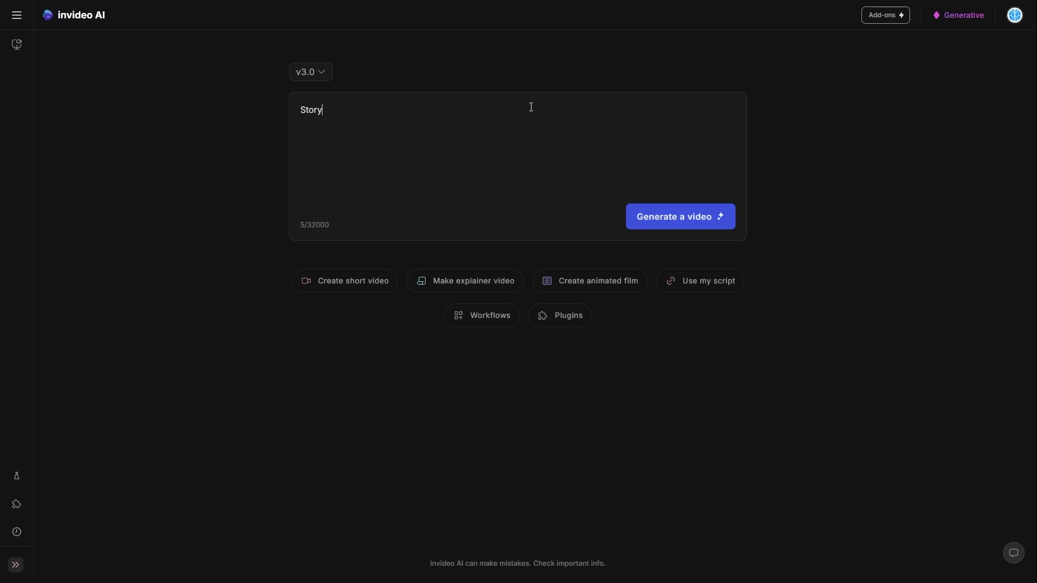
type(" about a babypenguin that gets ")
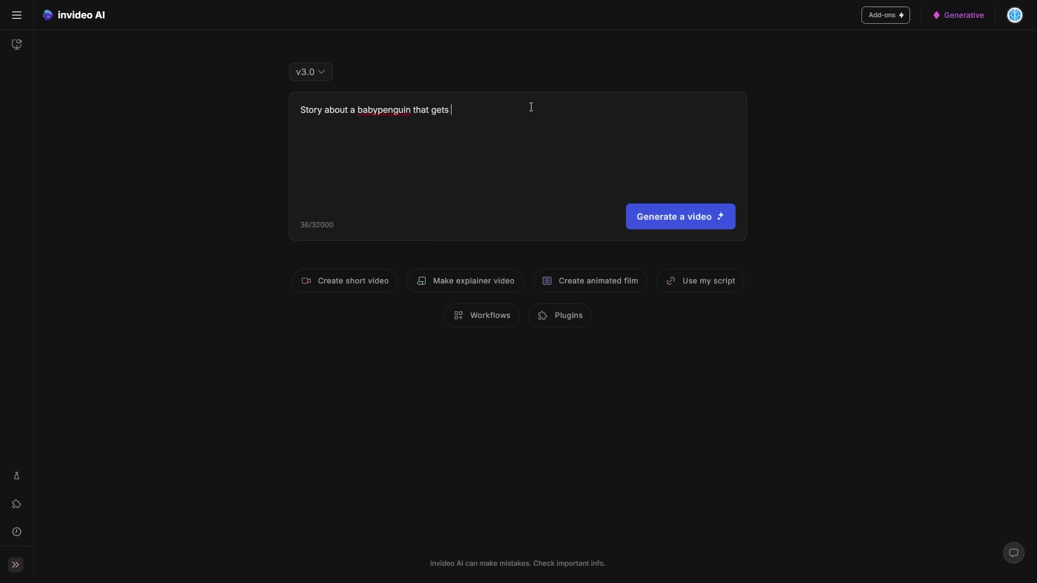
type("lost on the way to school")
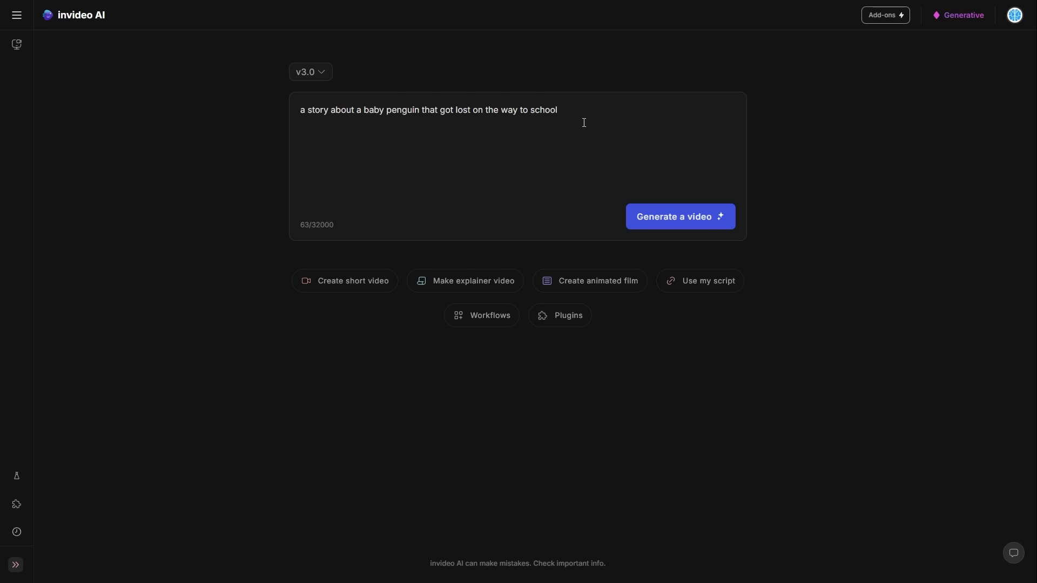
left_click_drag(584, 123, 493, 111)
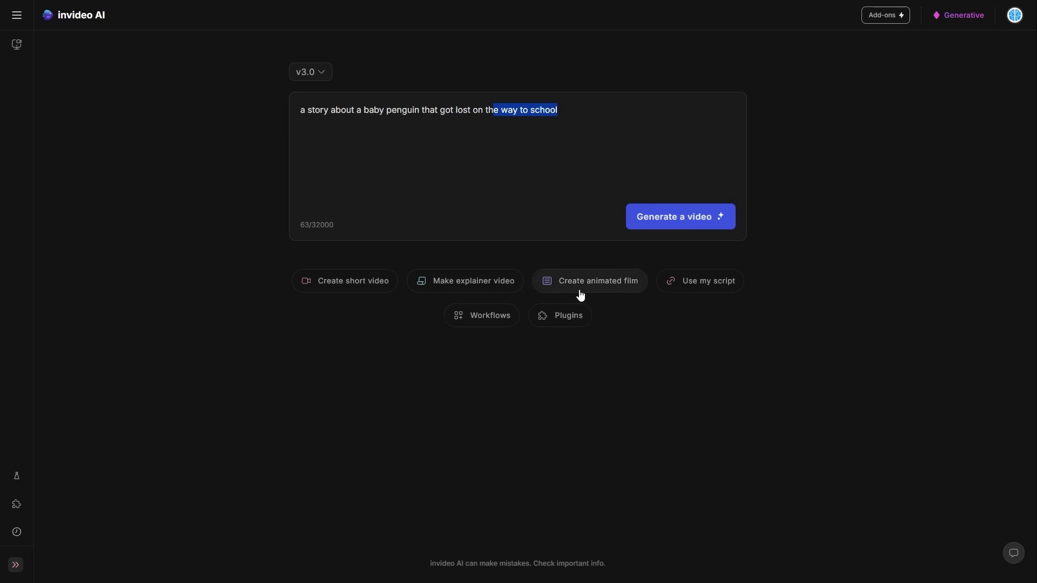
left_click(568, 148)
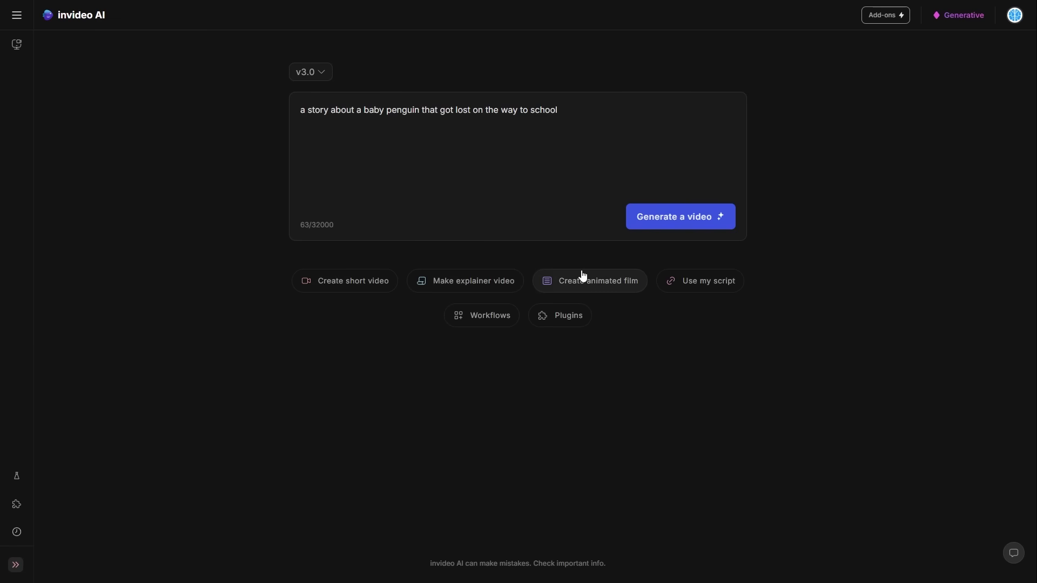
left_click_drag(588, 109, 347, 125)
key("ctrl+c")
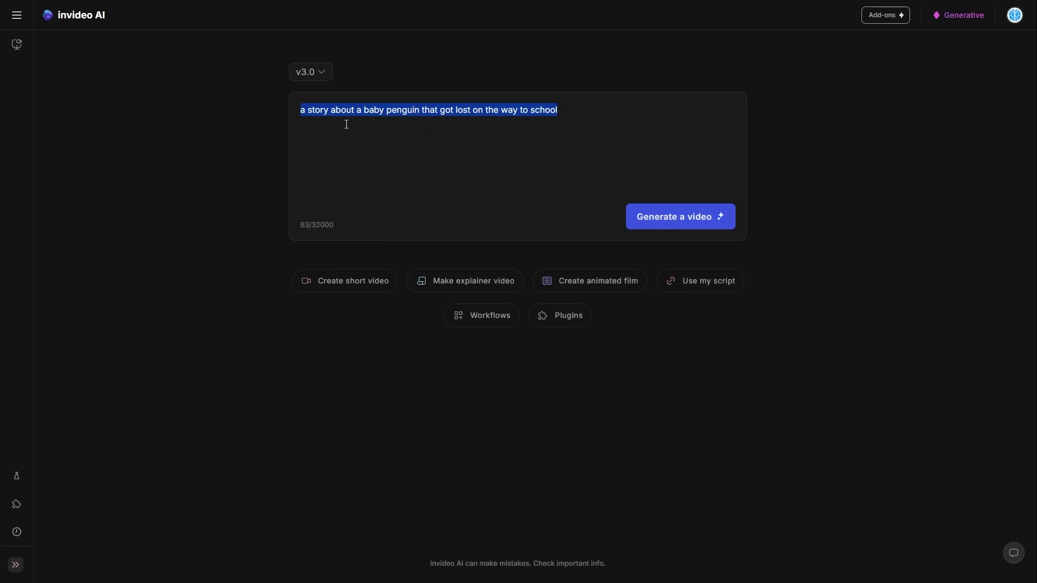
- Paste the baby penguin story into the animated film's topic field
left_click(594, 286)
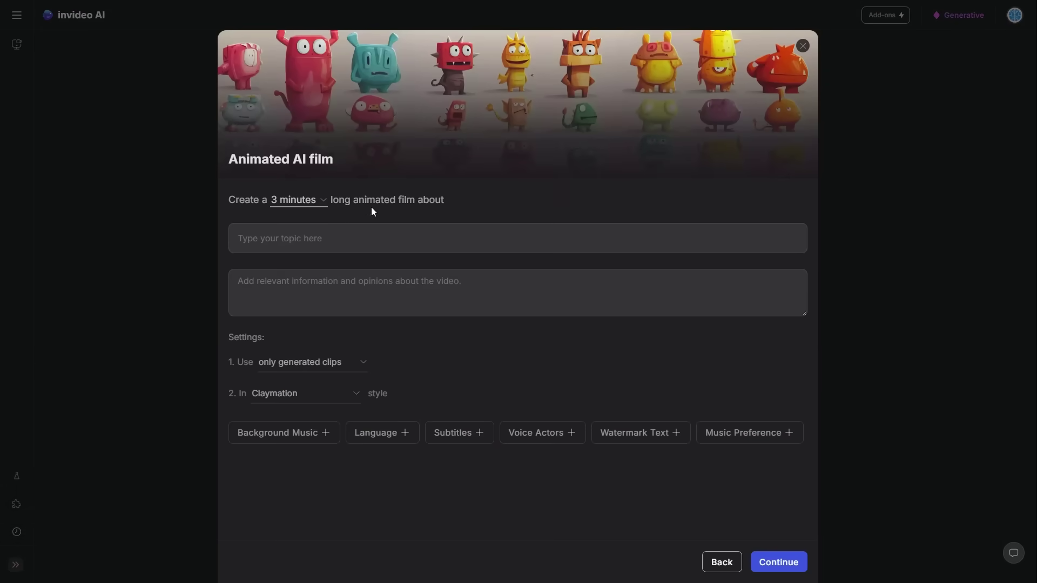
key("ctrl+v")
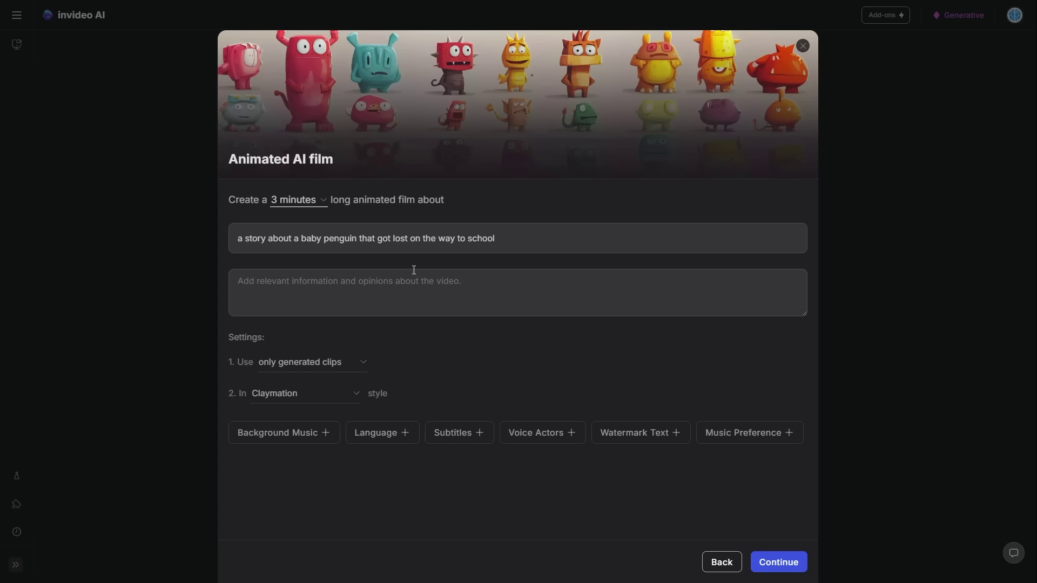
left_click(327, 364)
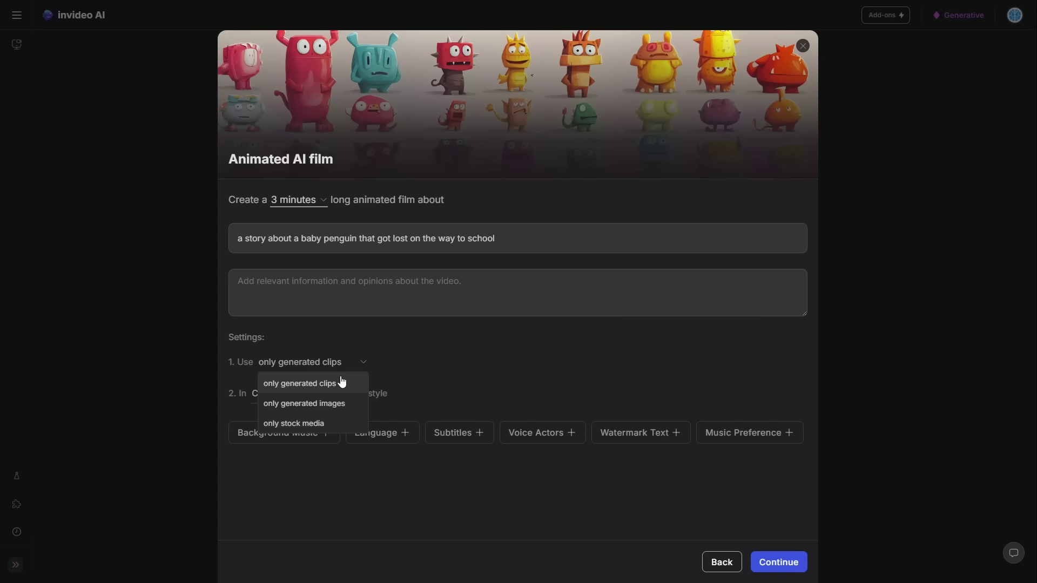
- Keep only generated clips as the source and switch the style from Claymation to Disney Pixar
left_click(318, 385)
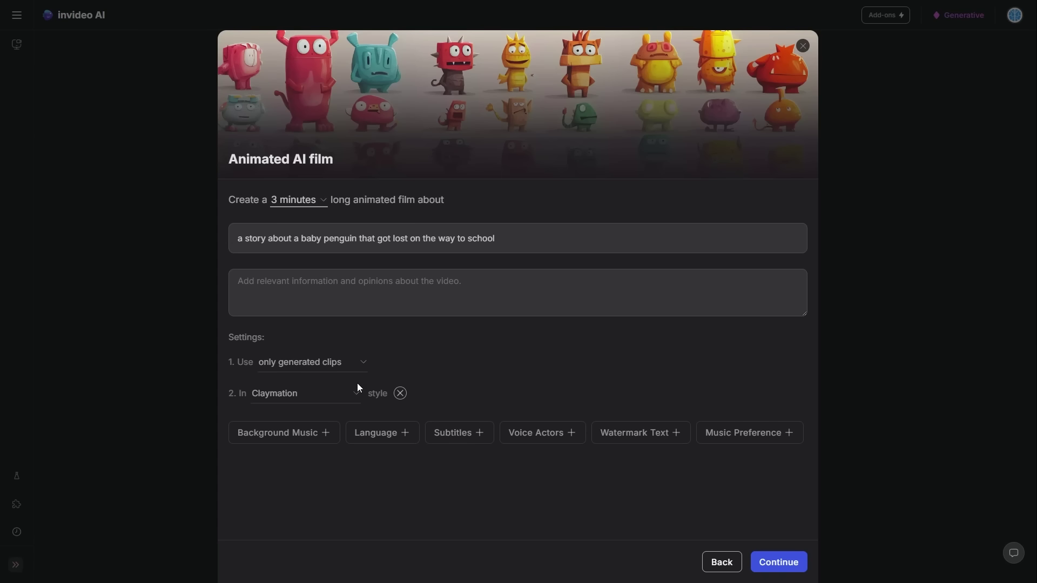
left_click(316, 396)
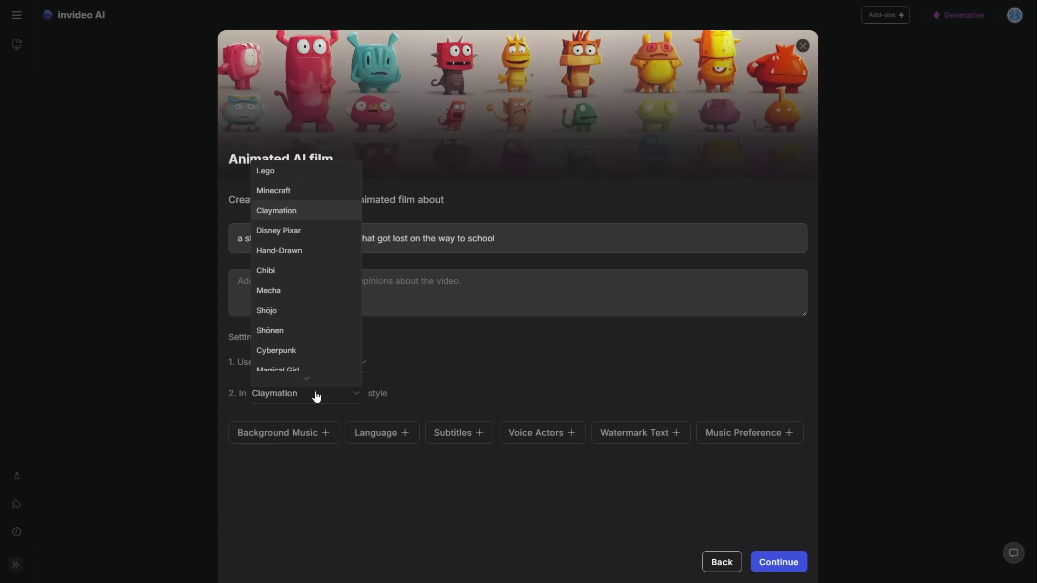
scroll(297, 274, "down", 5)
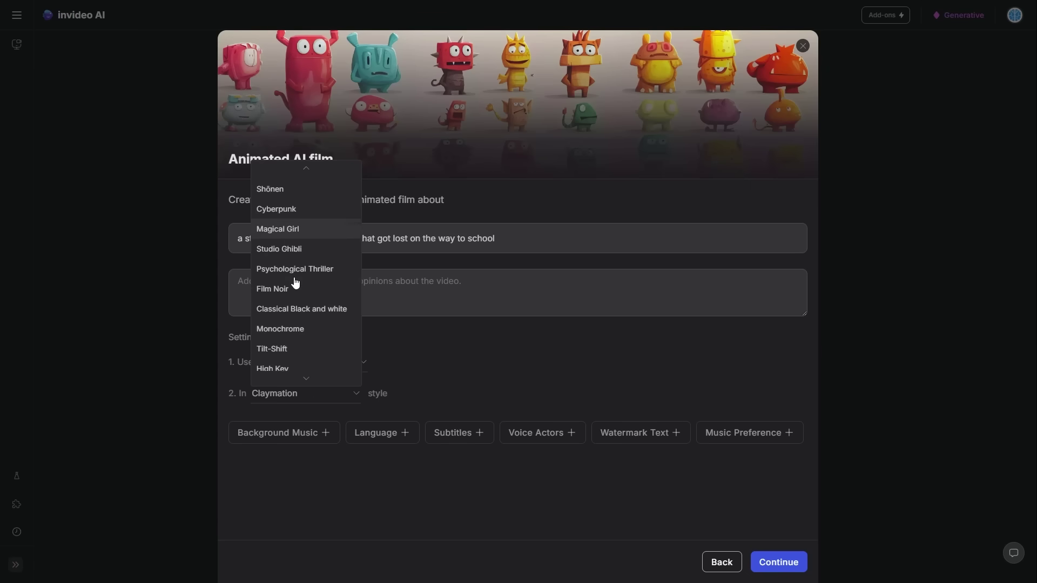
scroll(295, 282, "up", 5)
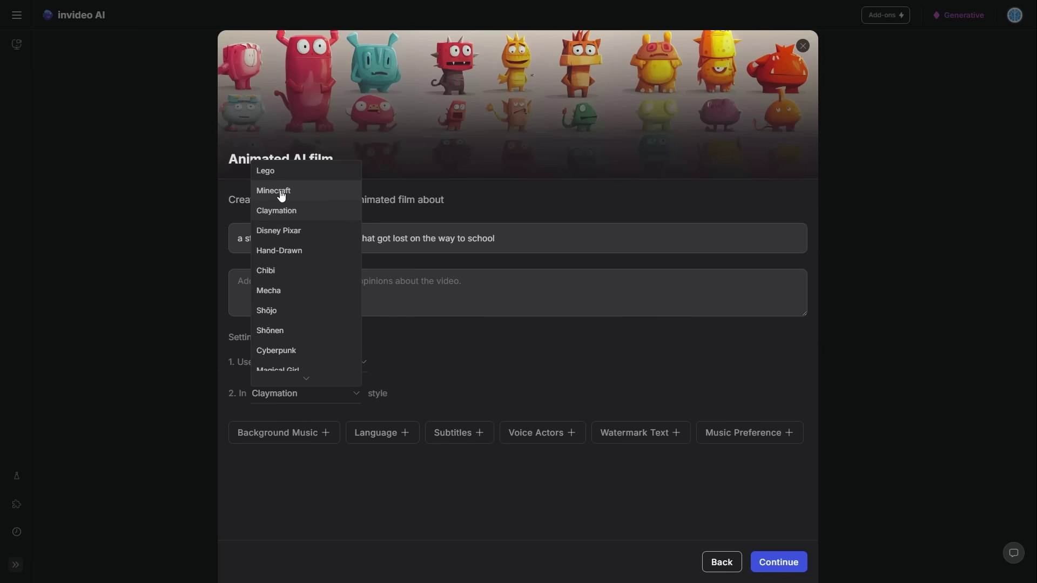
scroll(287, 216, "down", 2)
scroll(289, 232, "up", 2)
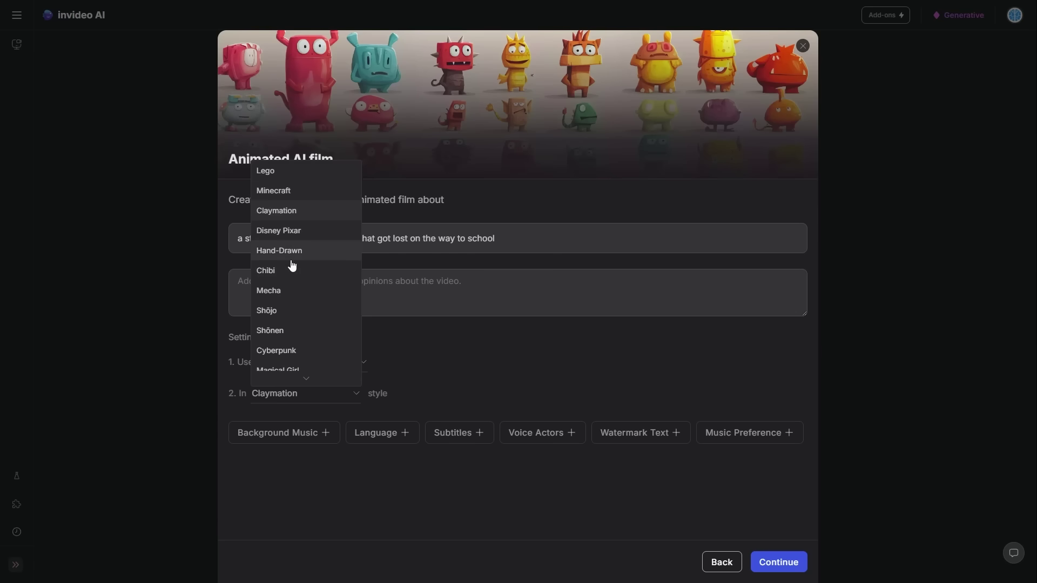
scroll(291, 286, "down", 2)
scroll(291, 308, "down", 3)
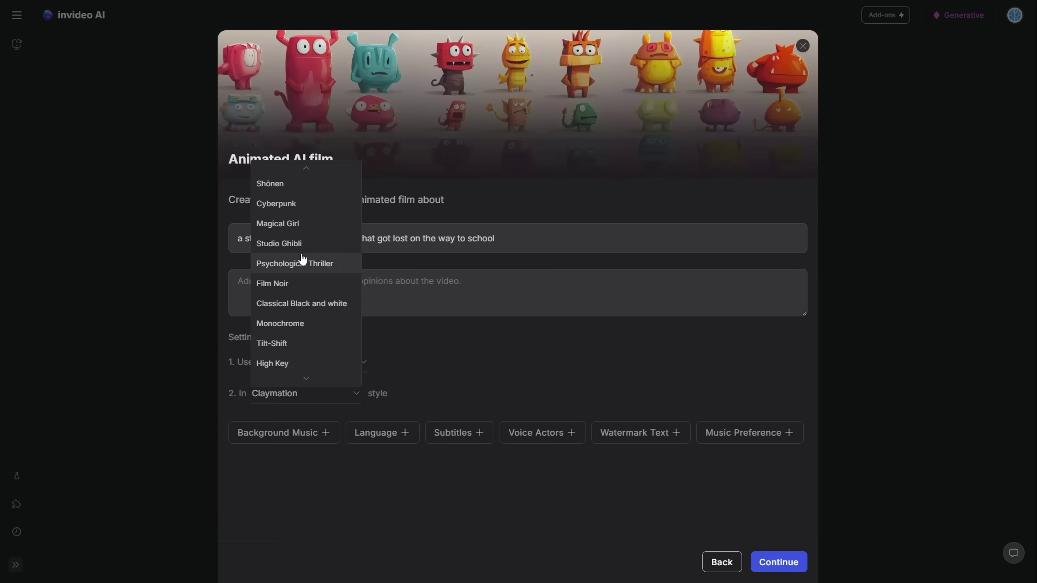
scroll(303, 248, "down", 2)
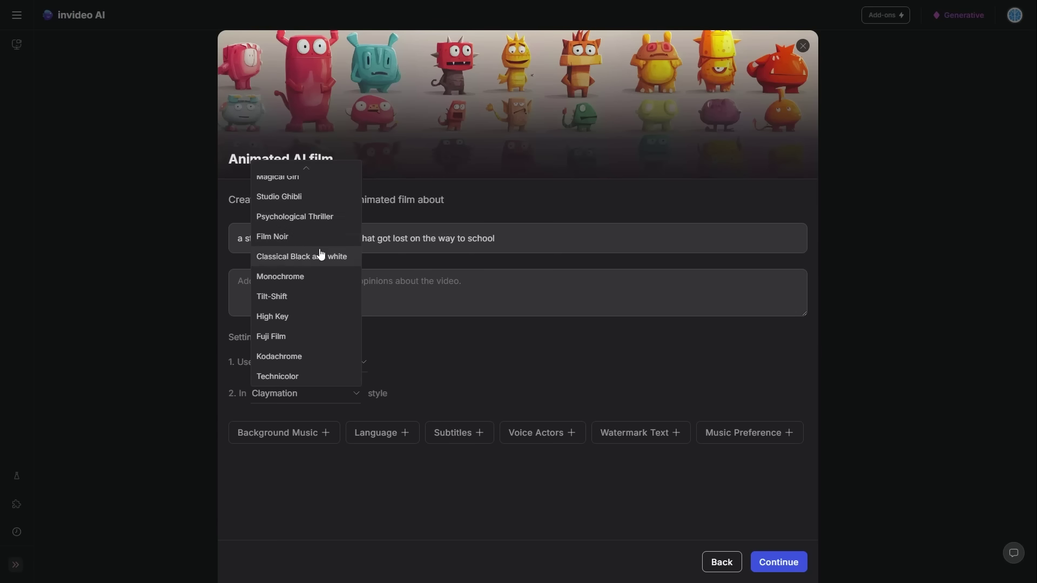
left_click(432, 343)
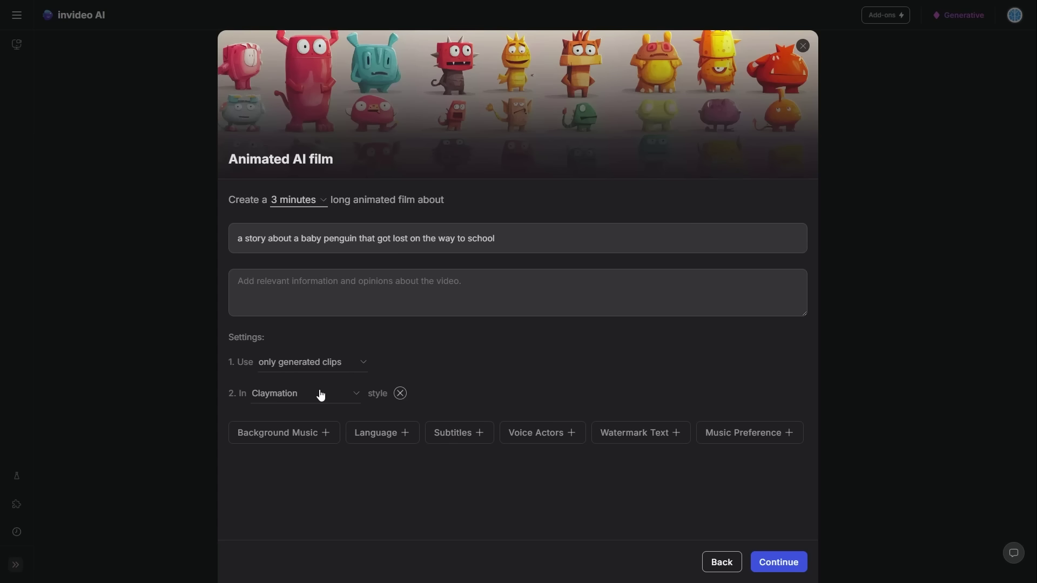
left_click(322, 394)
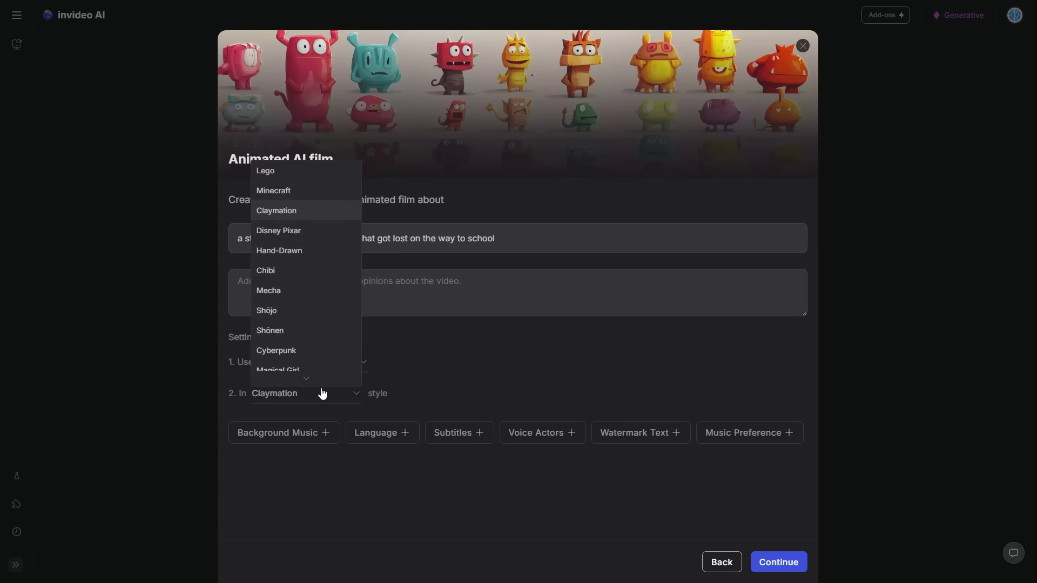
left_click(302, 233)
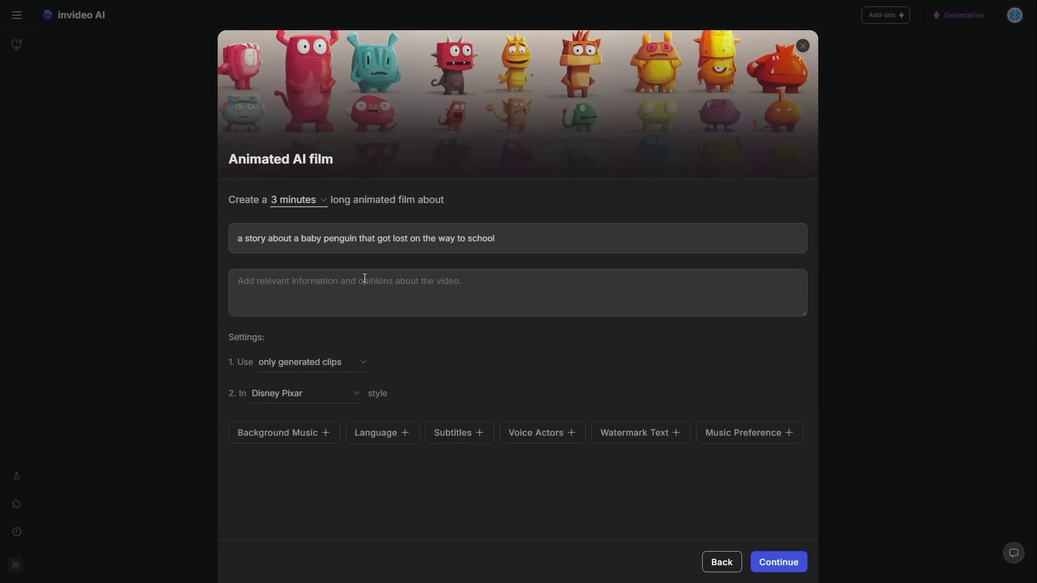
- Add a background music preference described as 'playful and upbeat'
left_click(303, 434)
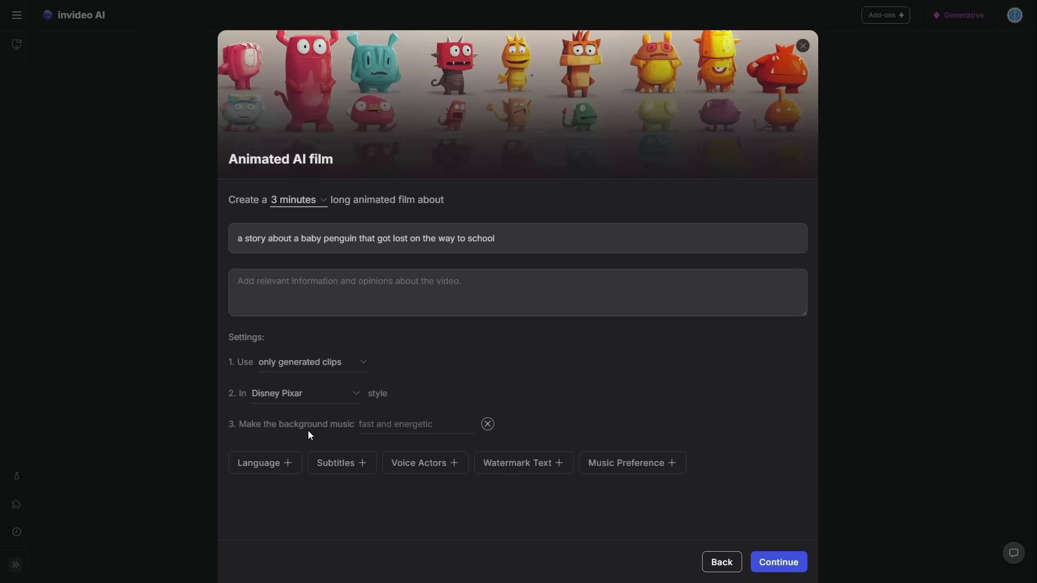
left_click(385, 424)
type("playful and upbeat")
- Add a voice actor setting, trying your own saved Voice 2 for narration
left_click(324, 393)
left_click(434, 424)
left_click(435, 468)
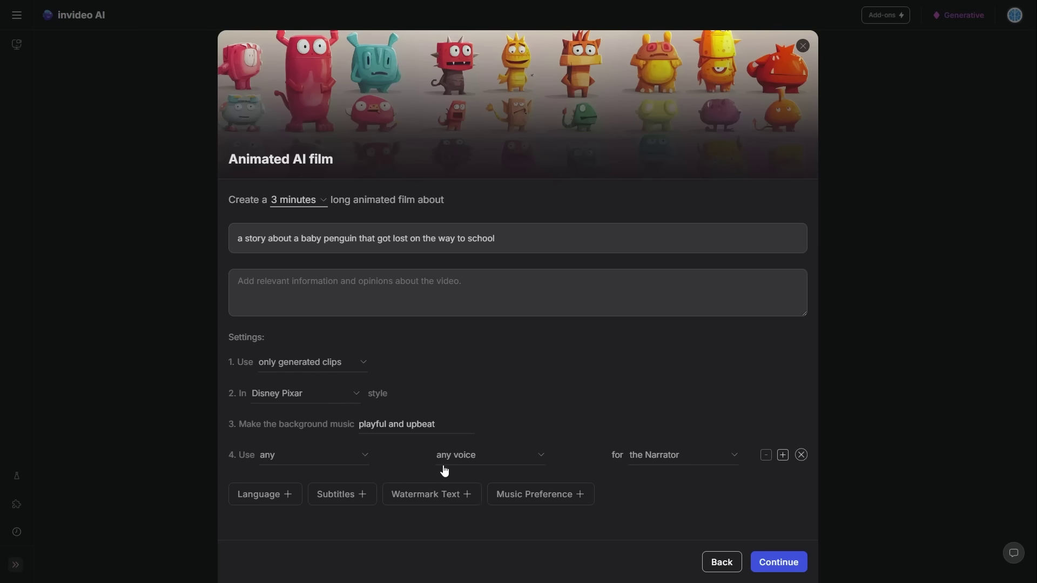
left_click(362, 465)
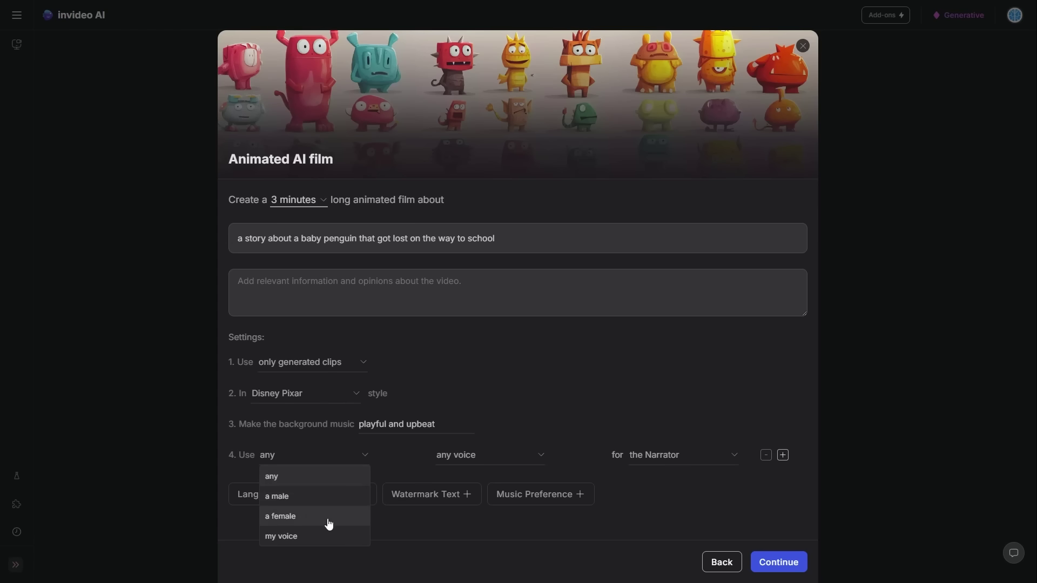
left_click(297, 536)
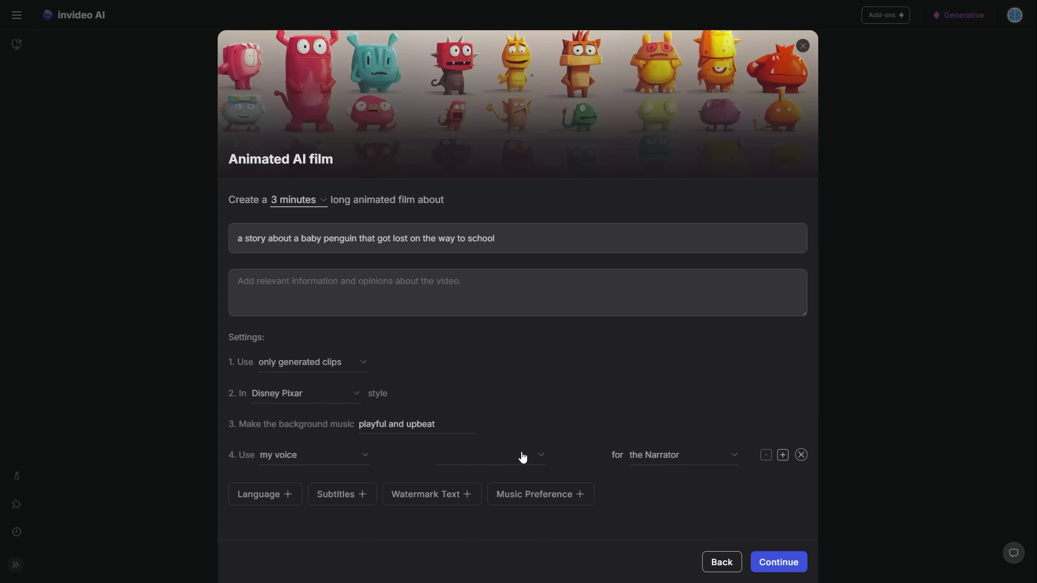
left_click(479, 459)
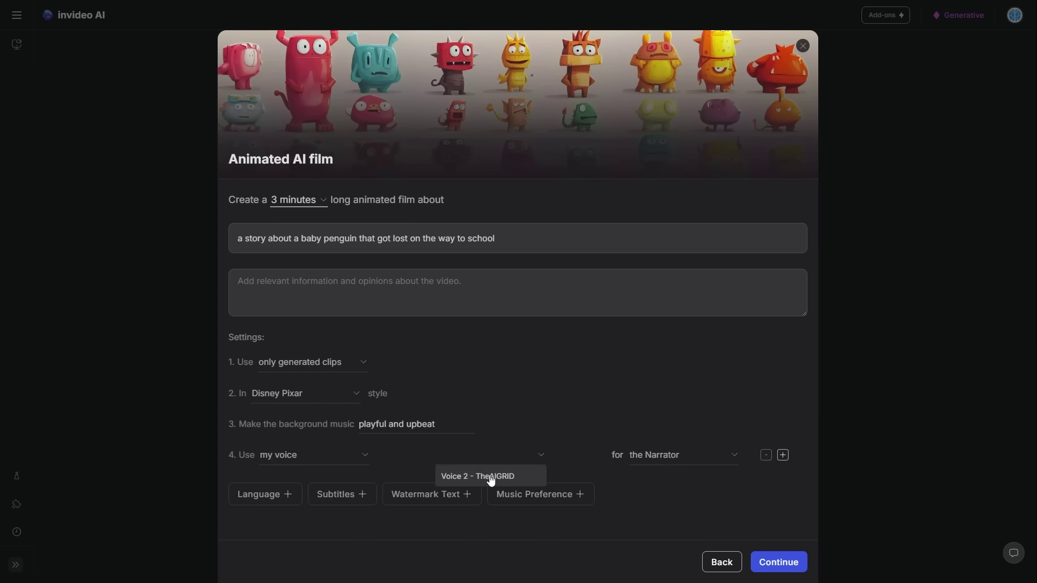
left_click(490, 478)
- Leave the narrator speaker unchanged and switch the voice to a female narrator
left_click(670, 455)
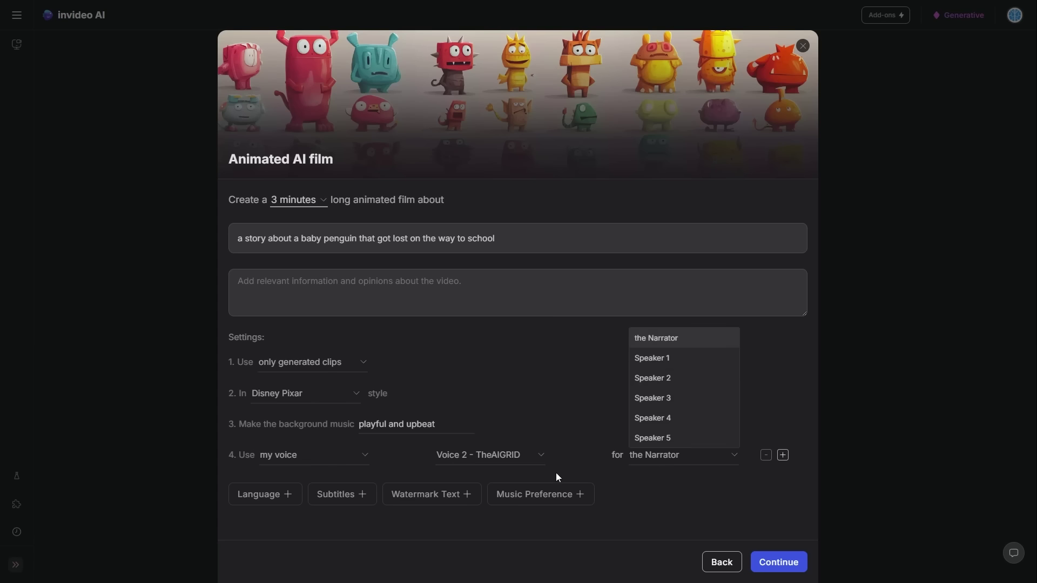
left_click(672, 455)
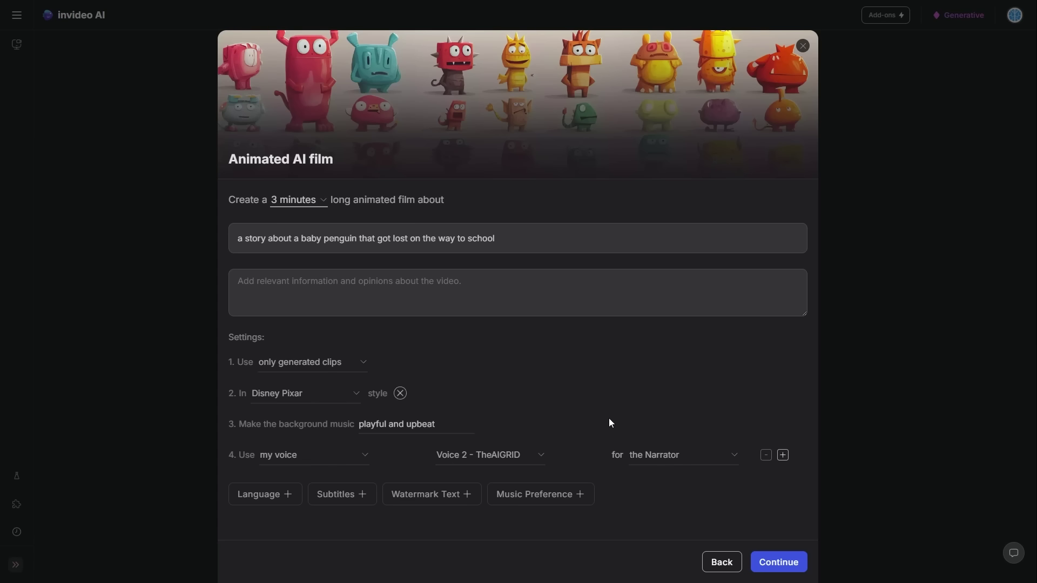
left_click(670, 459)
left_click(666, 463)
left_click(346, 460)
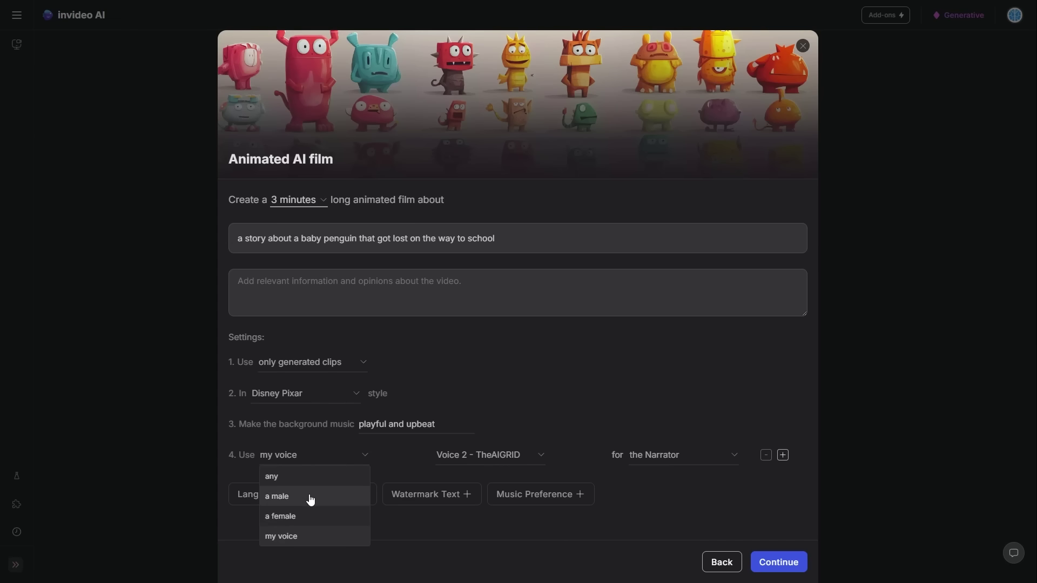
left_click(494, 447)
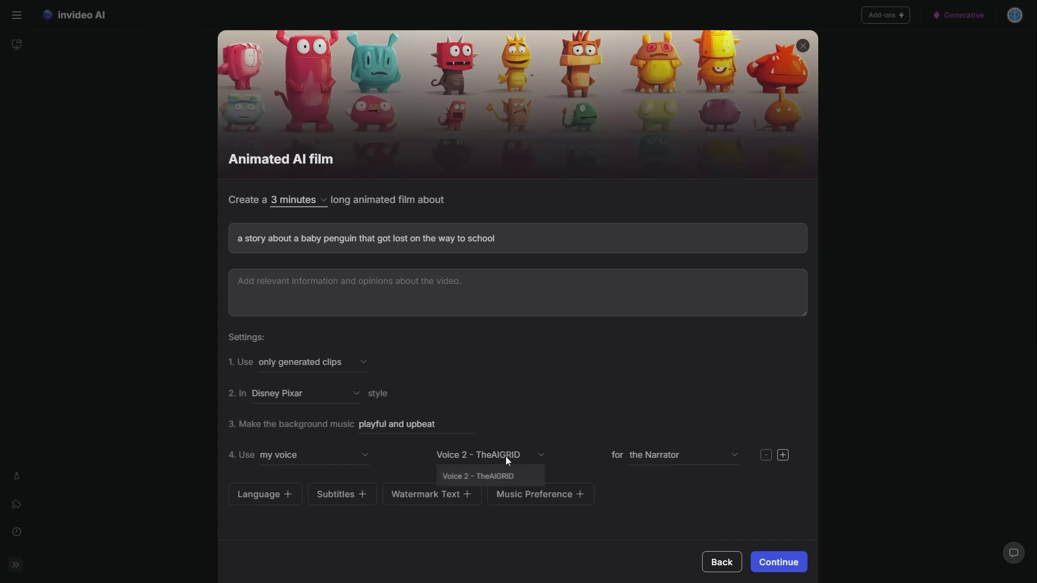
left_click(311, 461)
- Confirm the female narrator and add a subtitle setting left at 'Add any subtitle'
left_click(292, 519)
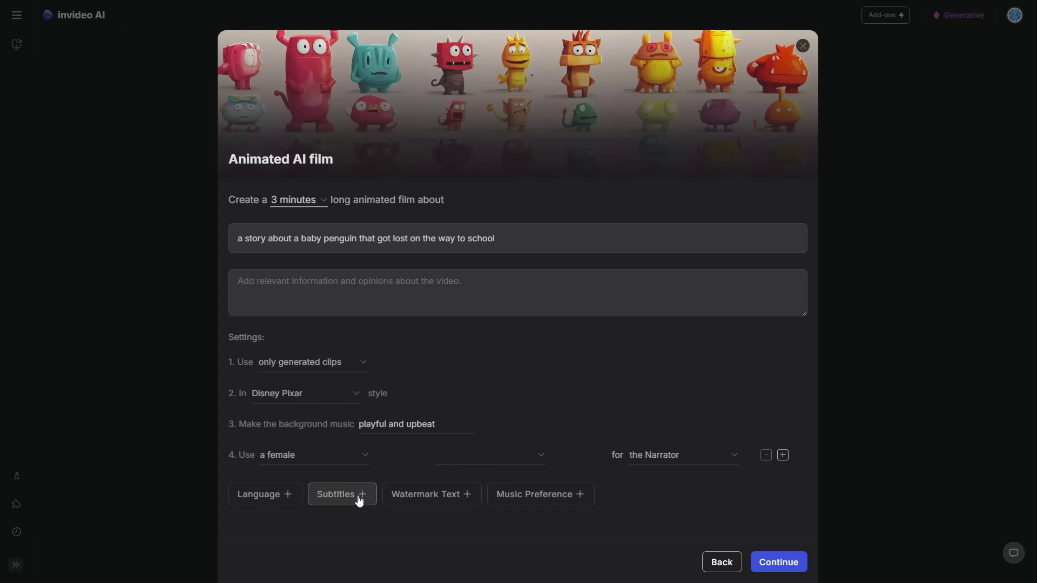
left_click(362, 498)
left_click(331, 478)
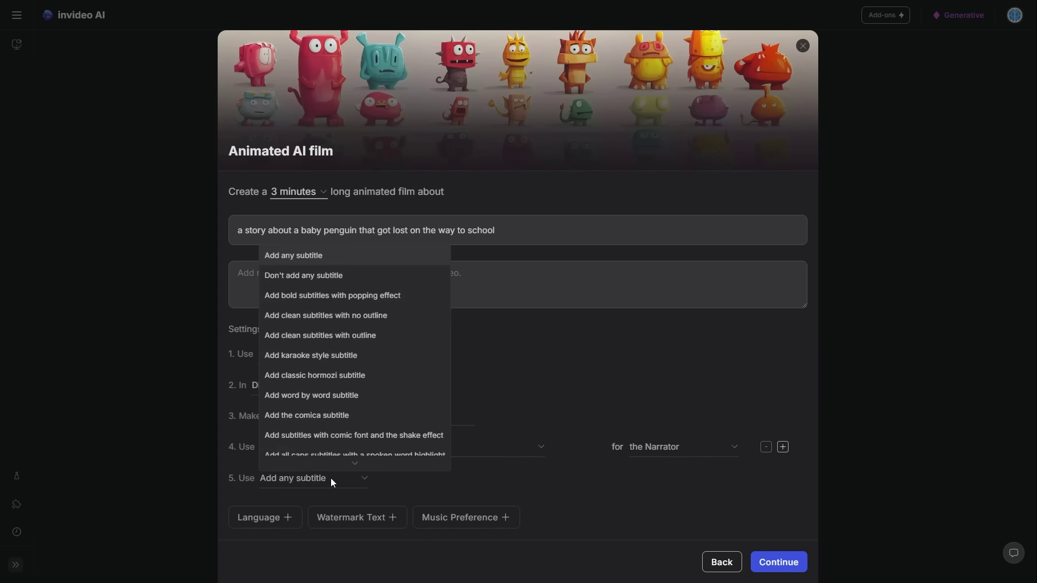
scroll(351, 363, "down", 2)
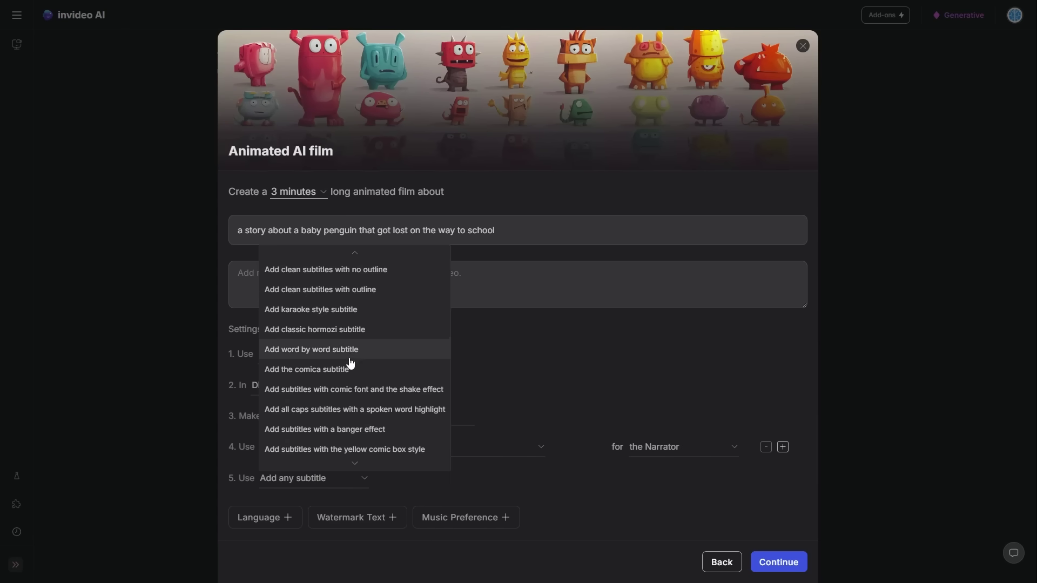
scroll(350, 363, "up", 3)
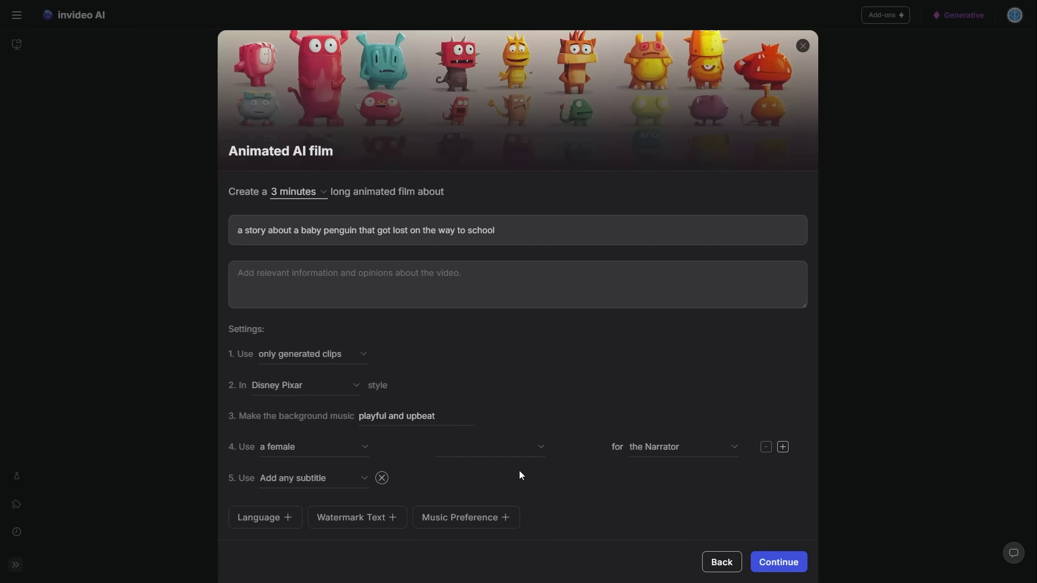
- Add a background music source setting, then remove it again
left_click(470, 516)
scroll(377, 478, "down", 1)
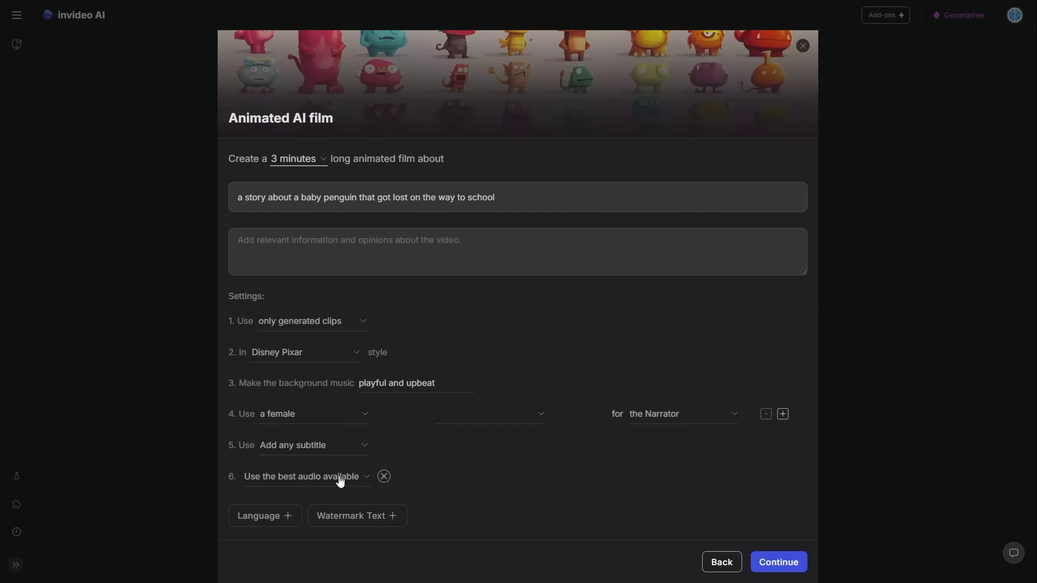
left_click(346, 477)
left_click(321, 478)
left_click(322, 478)
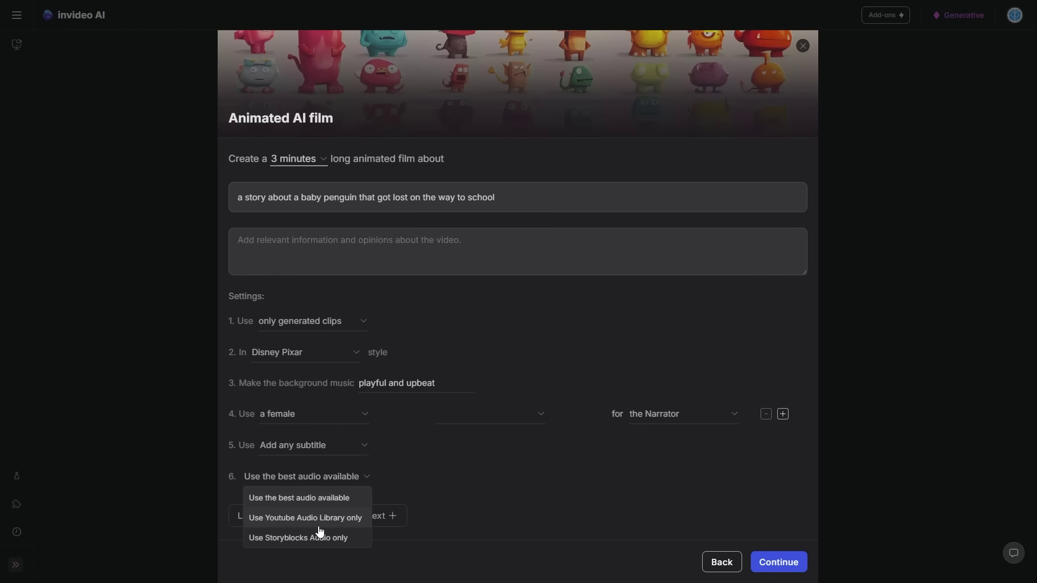
left_click(345, 487)
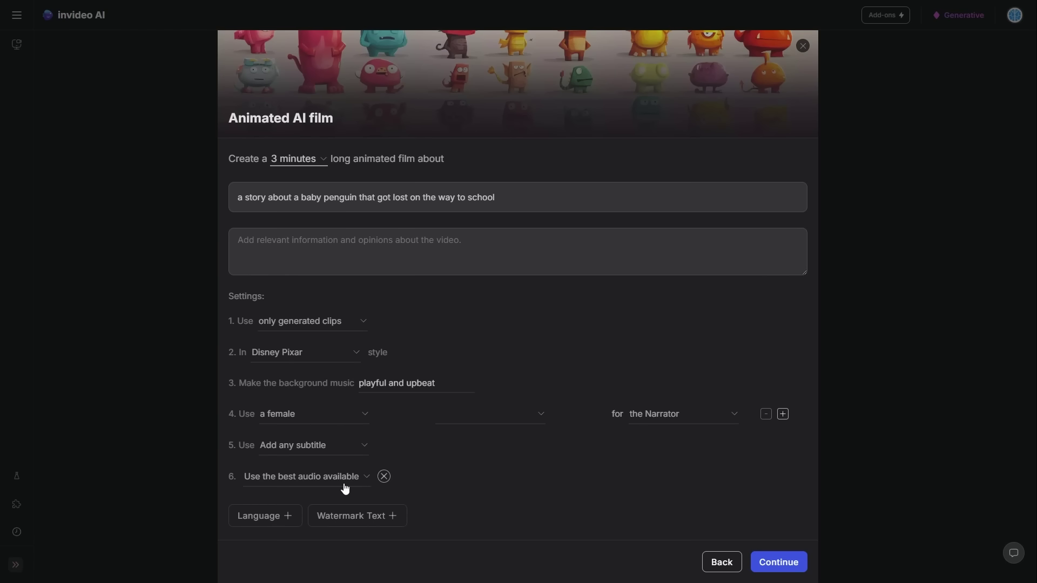
left_click(384, 478)
- Add a language setting with English as the film language
left_click(295, 515)
left_click(430, 509)
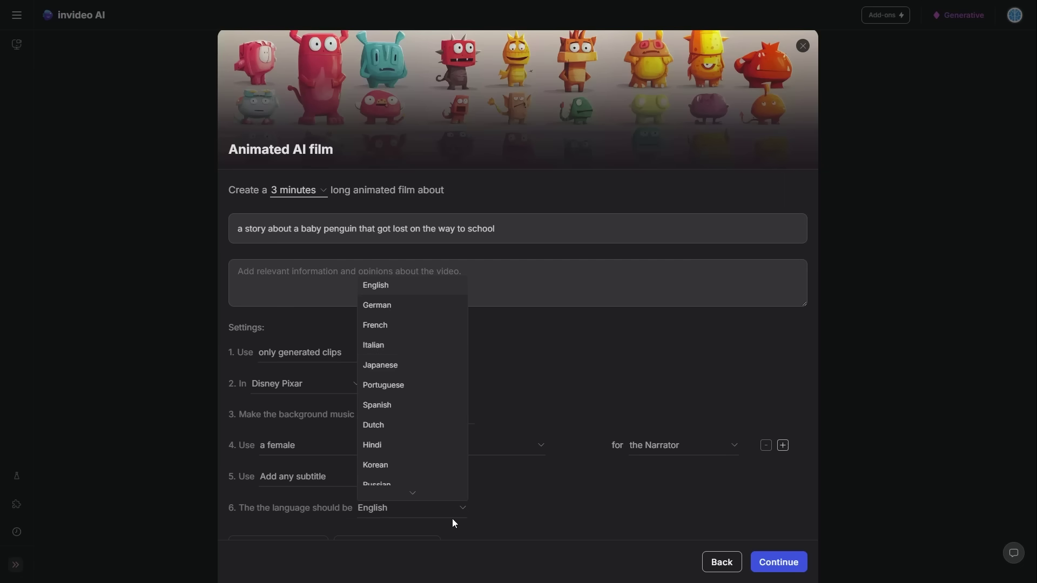
left_click(437, 510)
scroll(382, 431, "down", 1)
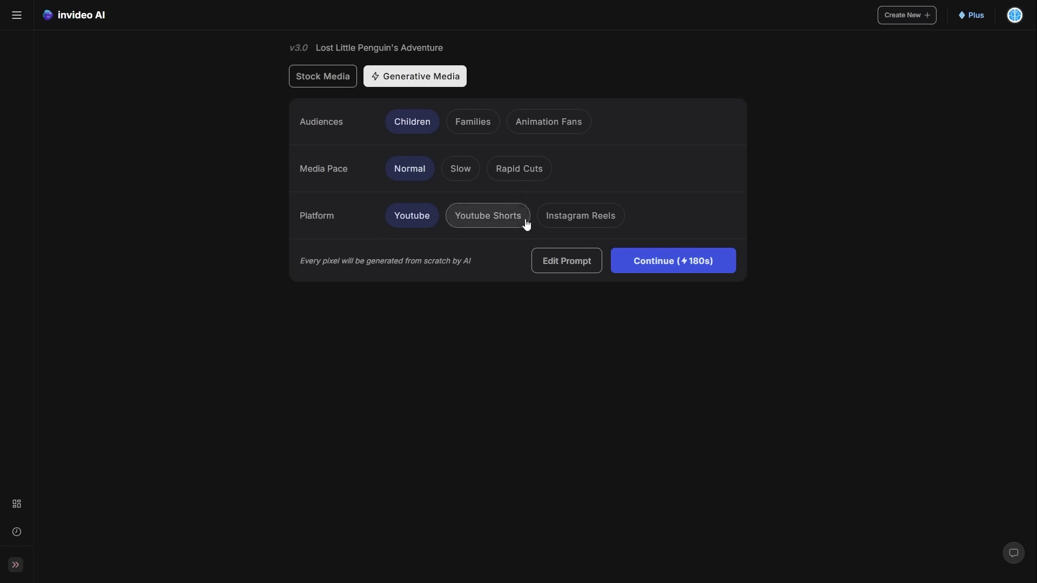
- Set the platform to Youtube after trying Shorts and Reels, and start generating the penguin film
left_click(507, 216)
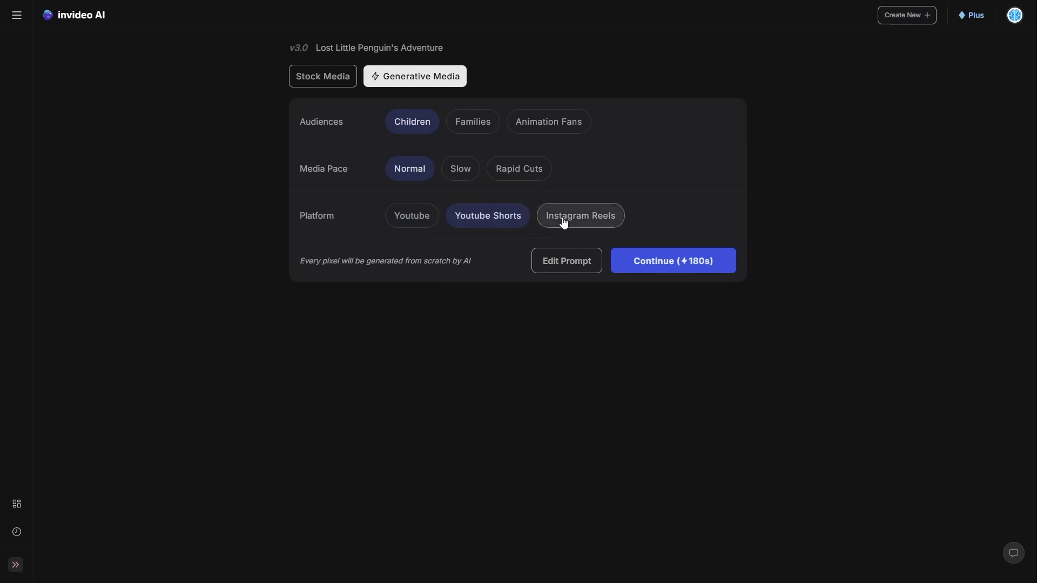
left_click(564, 221)
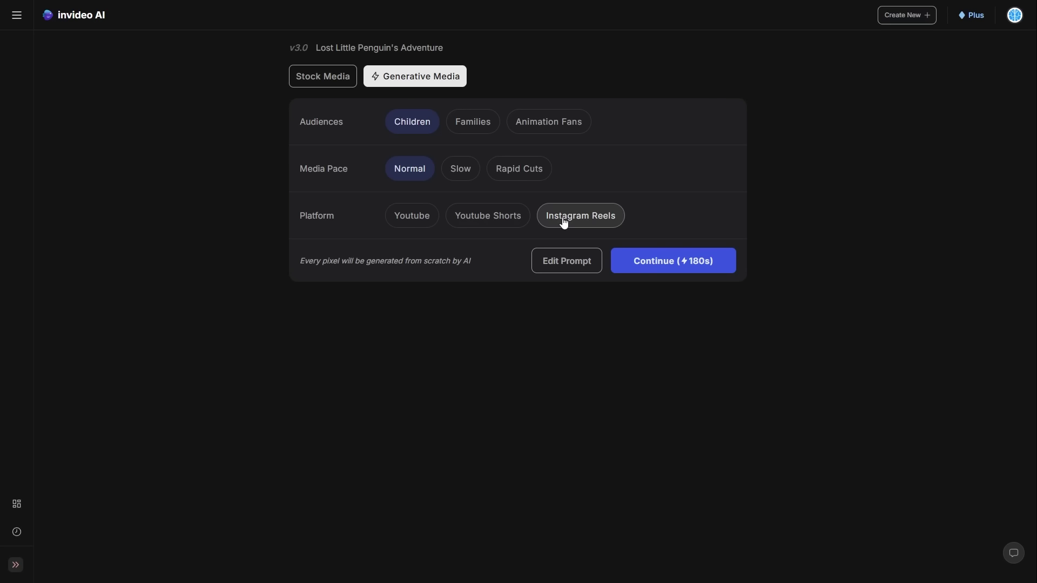
left_click(399, 212)
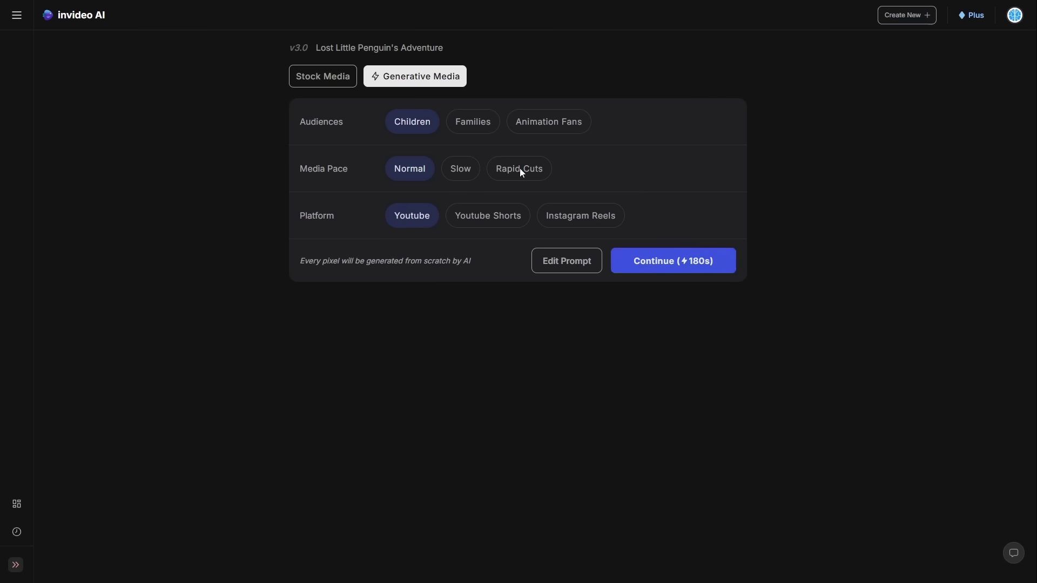
left_click(682, 268)
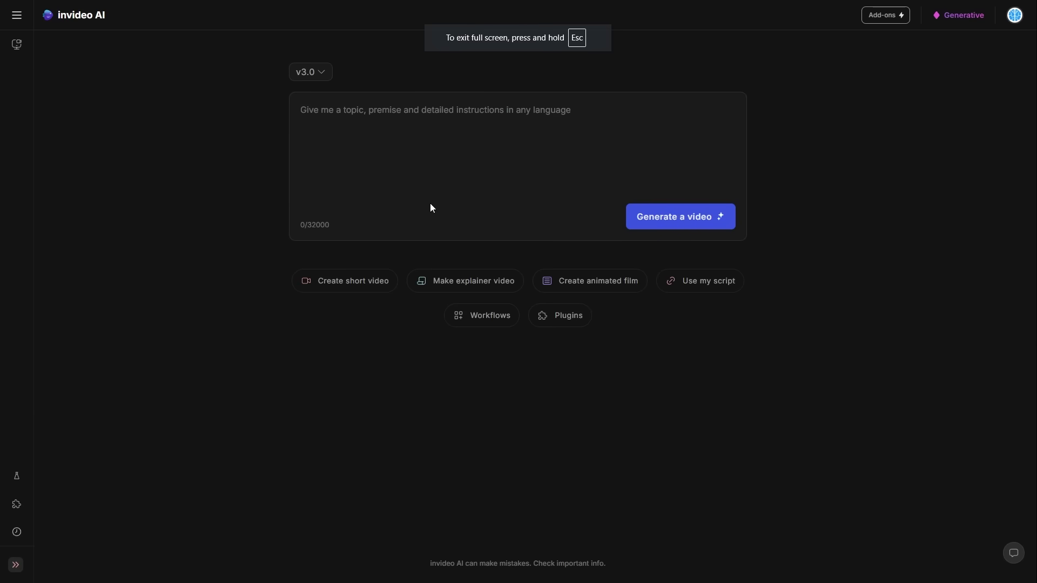
- Enter the prompt 'Give me a explainer video on the technological singulairty of the furutre soceity' and generate
type("Give me a e")
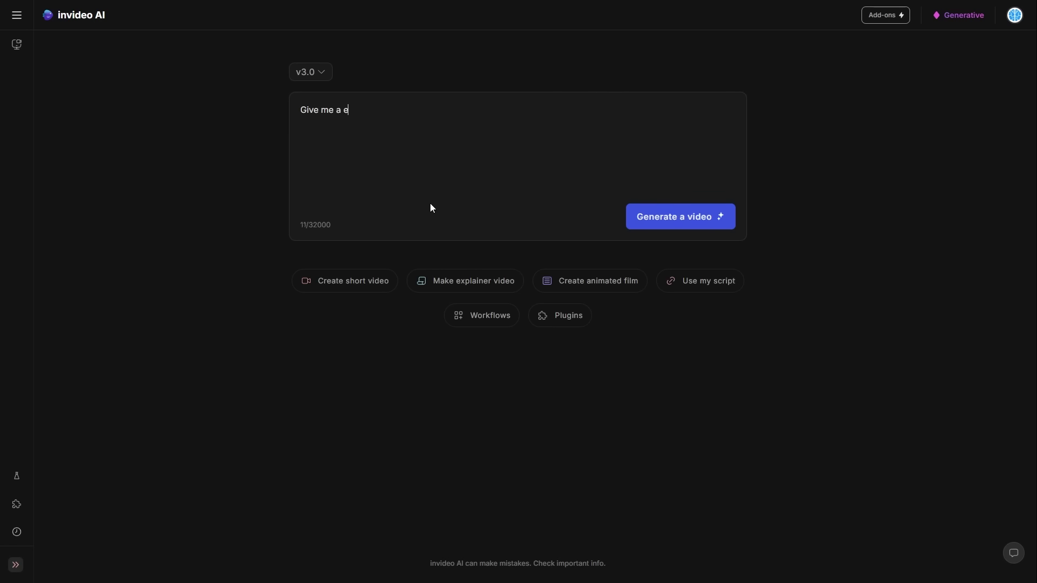
type("xplainer video on the technological")
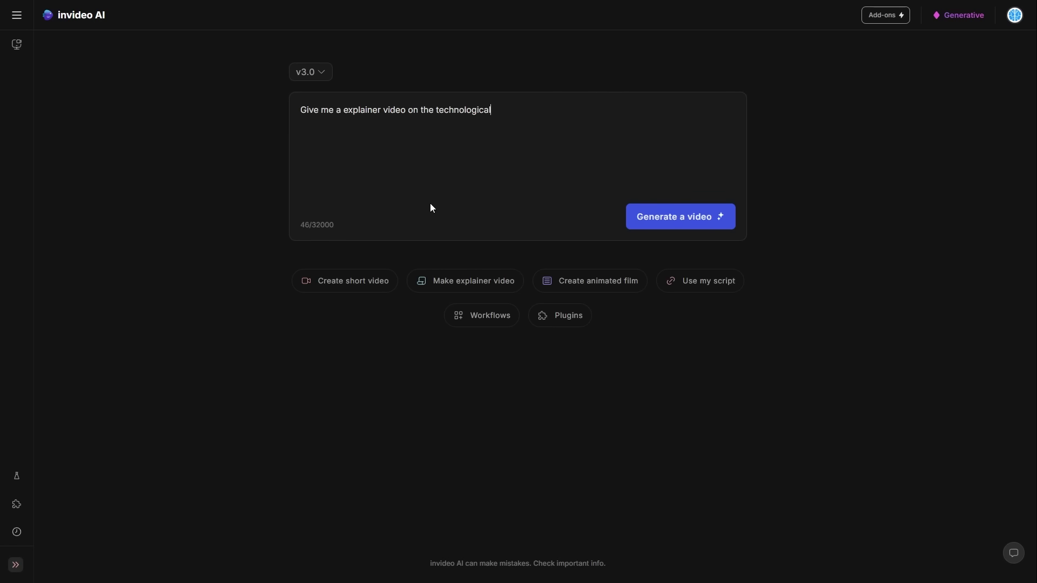
type(" singulairty of the furutre soceity")
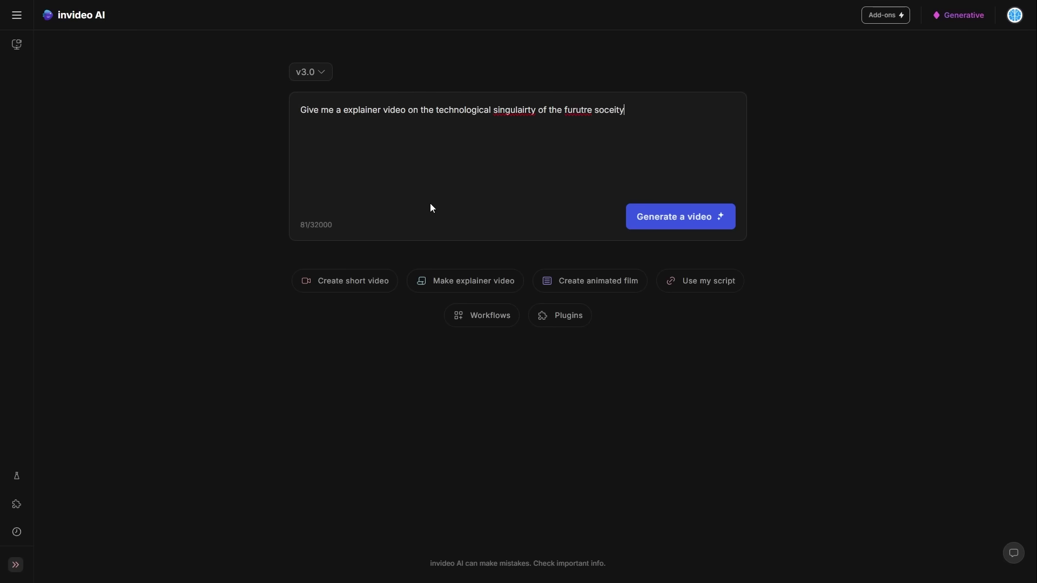
left_click(677, 221)
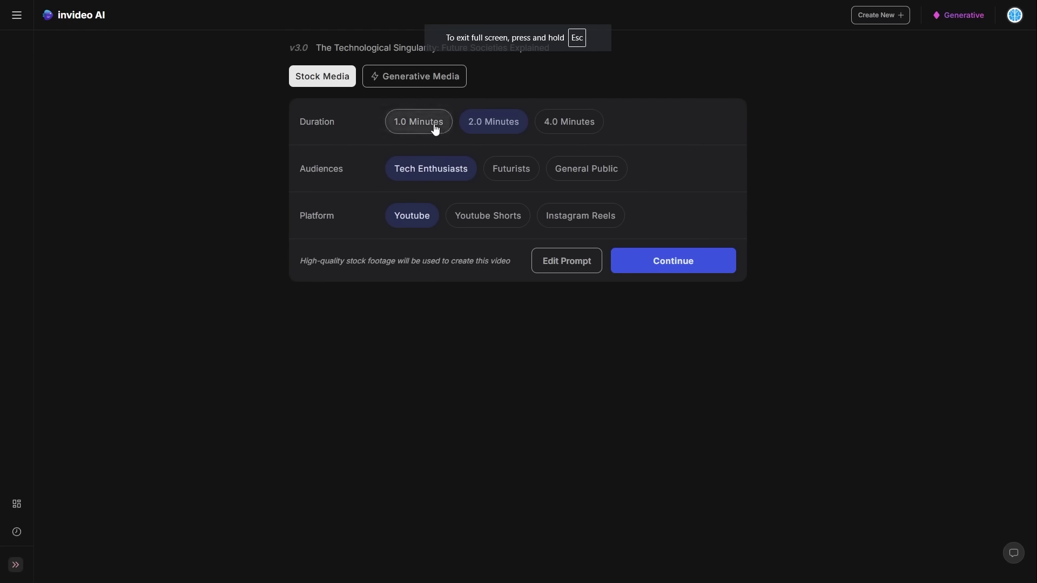
- Choose Generative Media, Animation style, 1.0 minute length and Youtube Shorts for the explainer
left_click(439, 121)
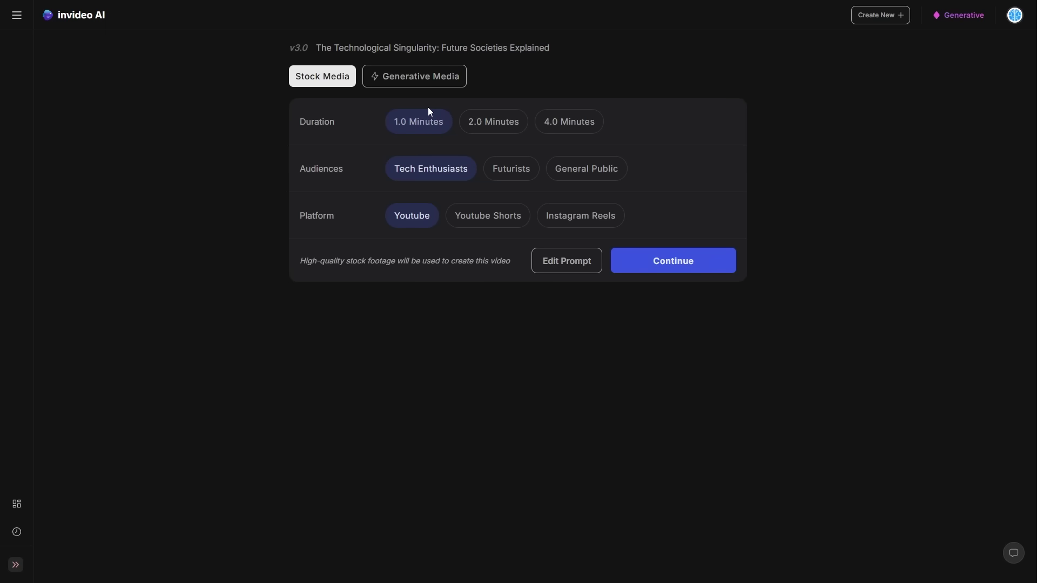
left_click(420, 85)
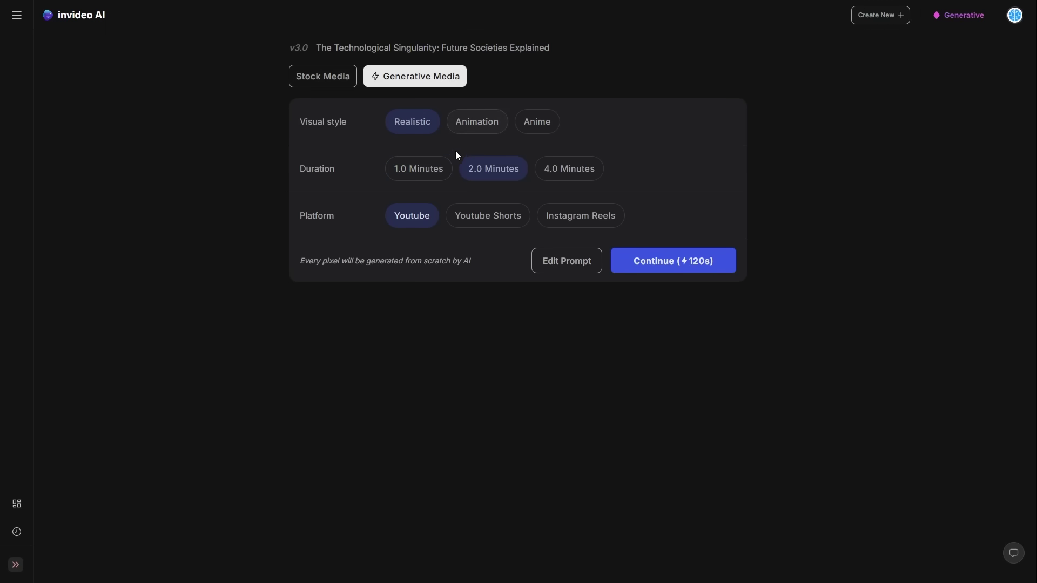
left_click(450, 168)
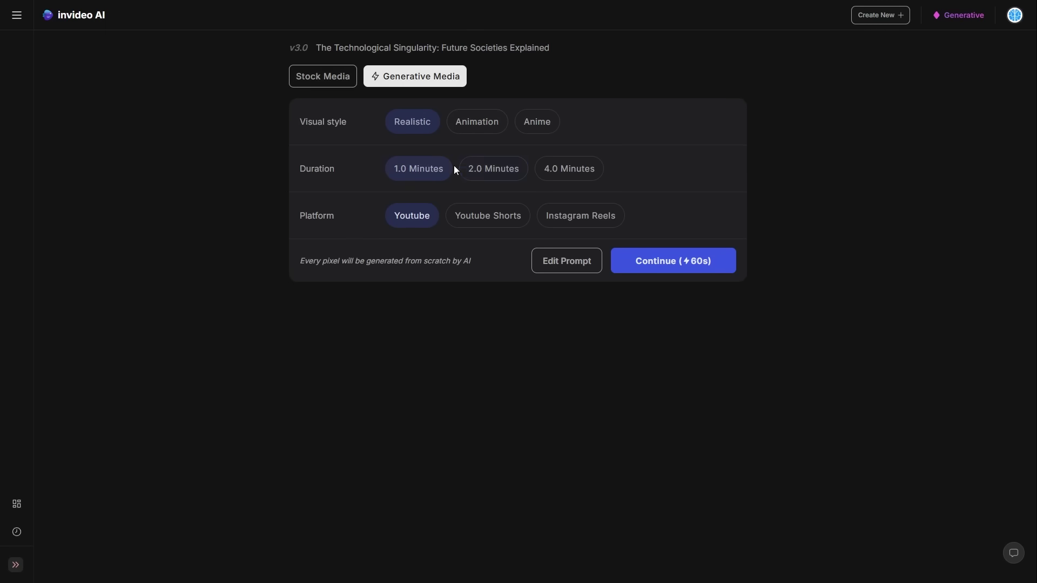
left_click(482, 128)
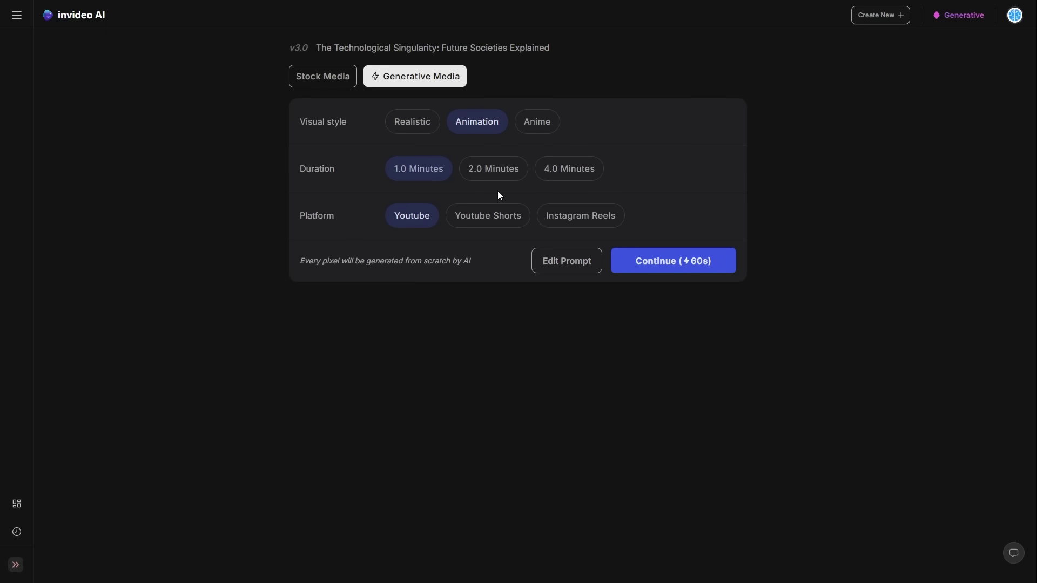
left_click(491, 219)
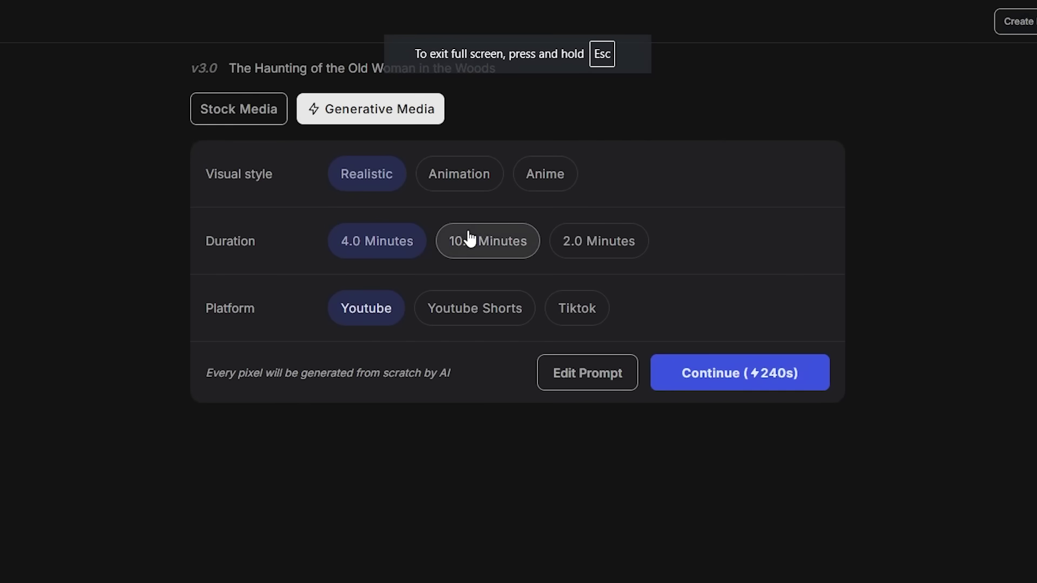
- Change the haunting story video's visual style from Realistic to Anime
left_click(551, 180)
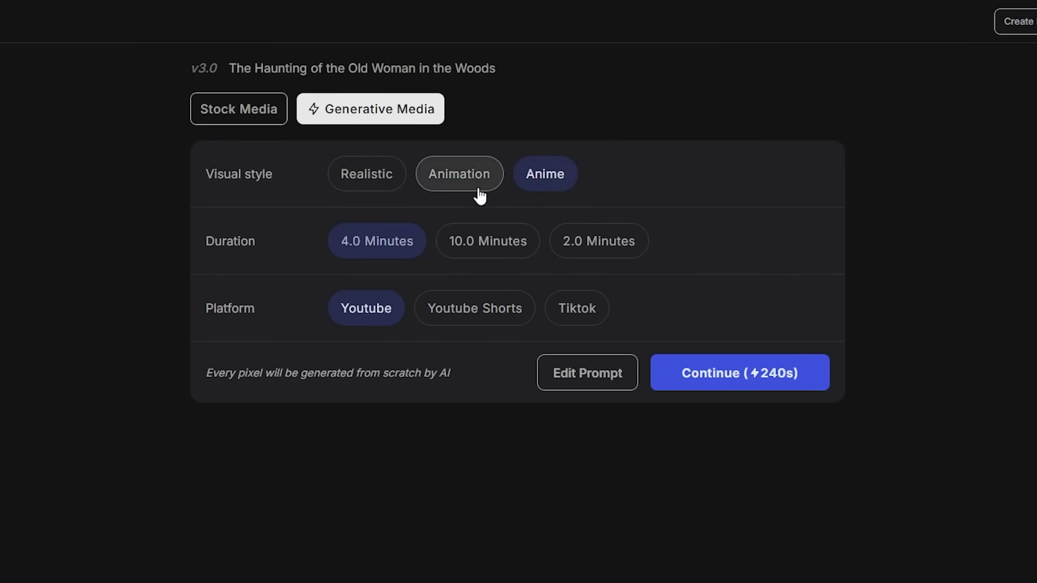